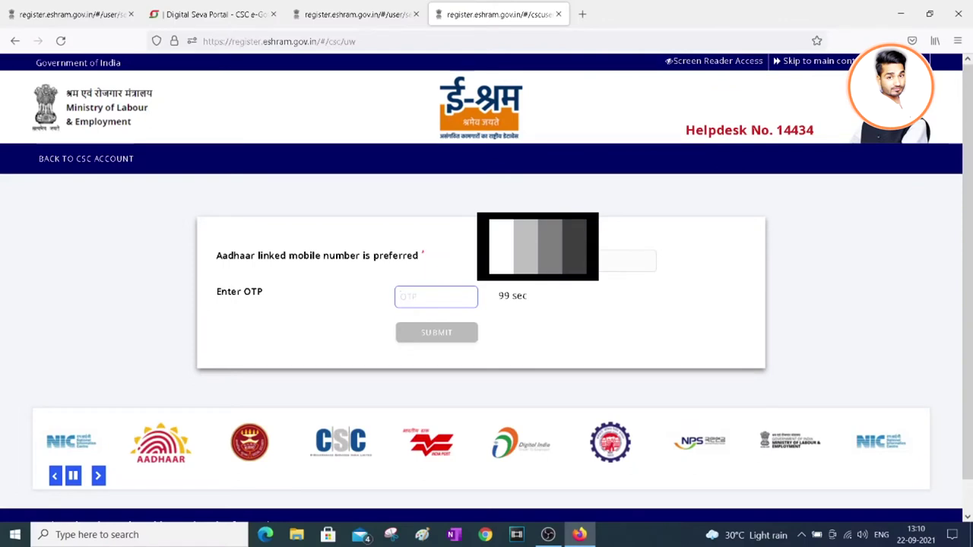
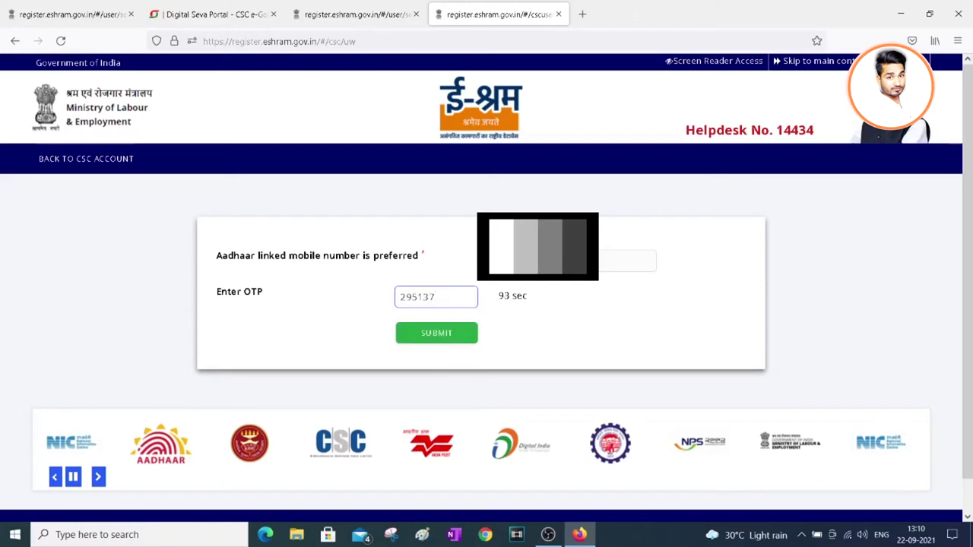
Submit the received OTP, then start entering the worker's Aadhaar number for e-KYC.
{"action": "key", "text": "Return"}
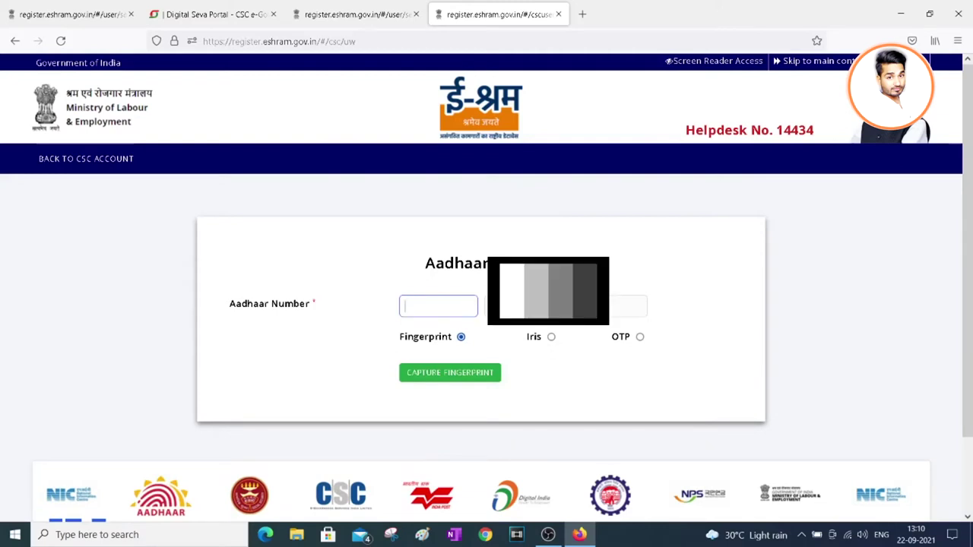
{"action": "left_click", "coordinate": [628, 306]}
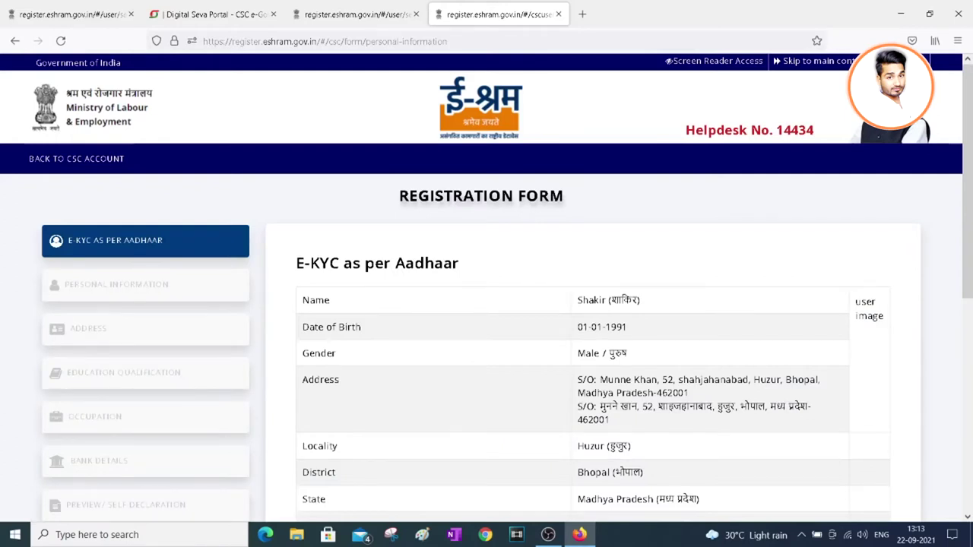
Enter the father's name and set Marital Status to Married in Personal Information.
{"action": "scroll", "coordinate": [487, 304], "scroll_direction": "down", "scroll_amount": 3}
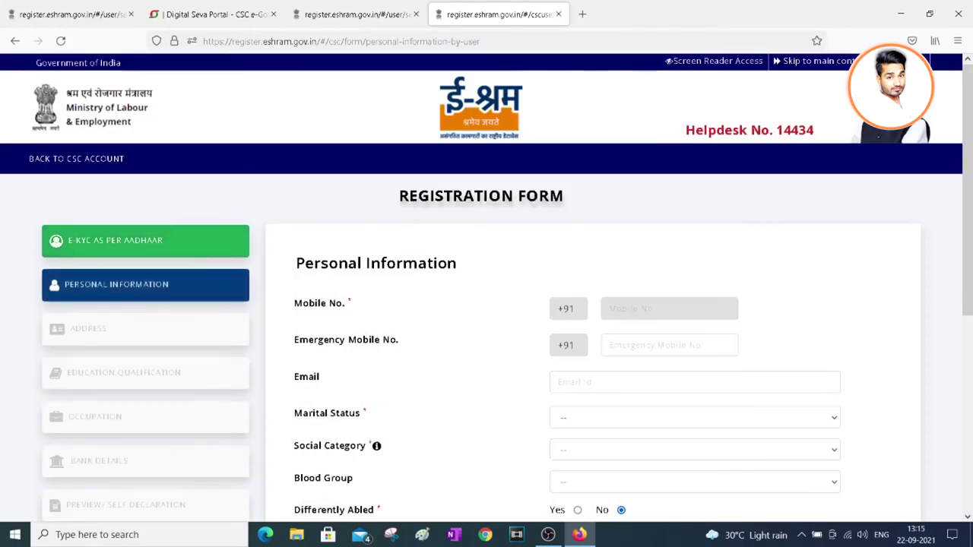
{"action": "scroll", "coordinate": [487, 304], "scroll_direction": "down", "scroll_amount": 3}
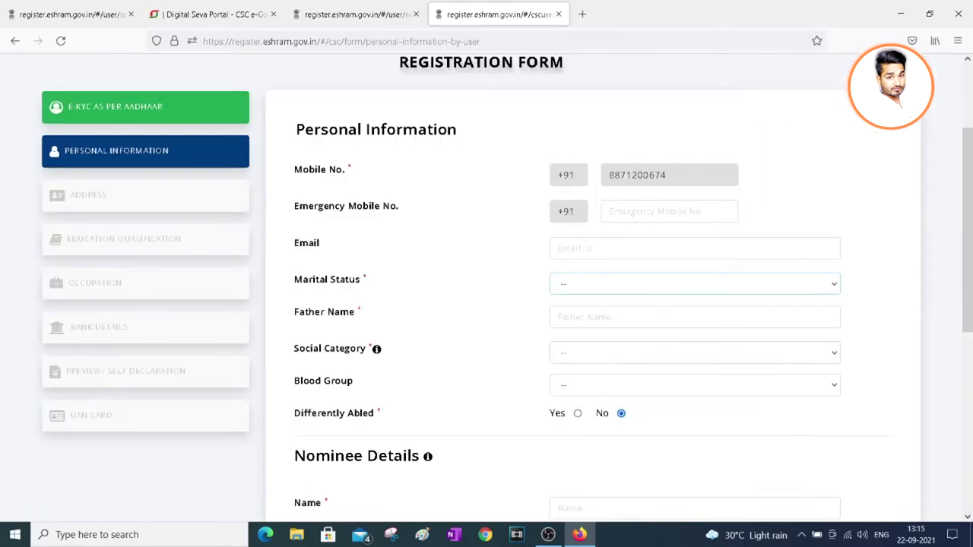
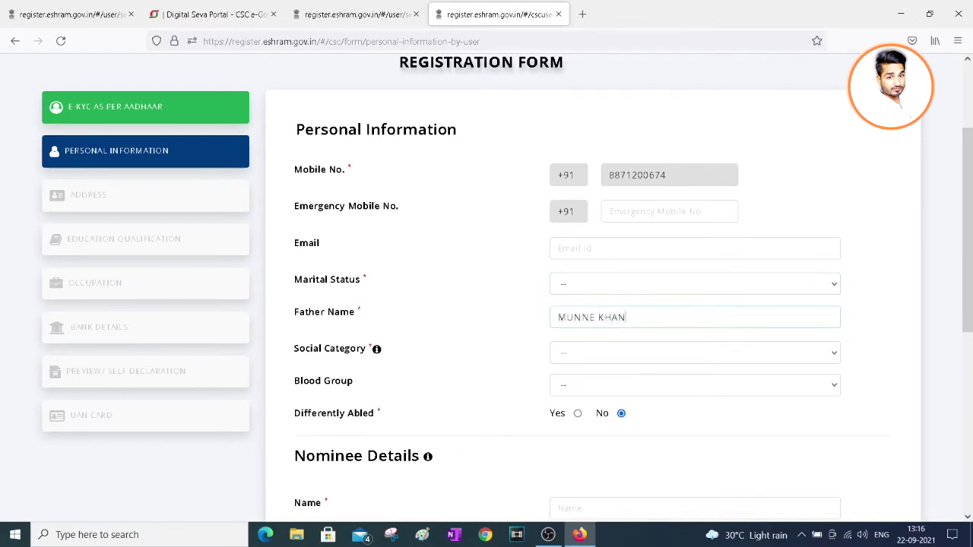
{"action": "key", "text": "shift+Tab"}
{"action": "key", "text": "alt+Down"}
{"action": "key", "text": "Down"}
{"action": "key", "text": "Down"}
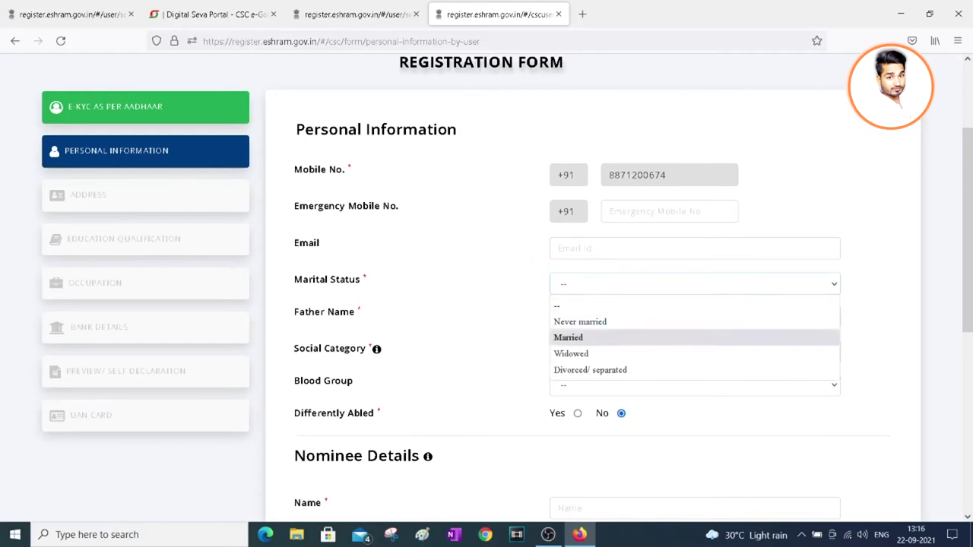
{"action": "key", "text": "Return"}
{"action": "scroll", "coordinate": [594, 304], "scroll_direction": "down", "scroll_amount": 5}
{"action": "left_click", "coordinate": [694, 307]}
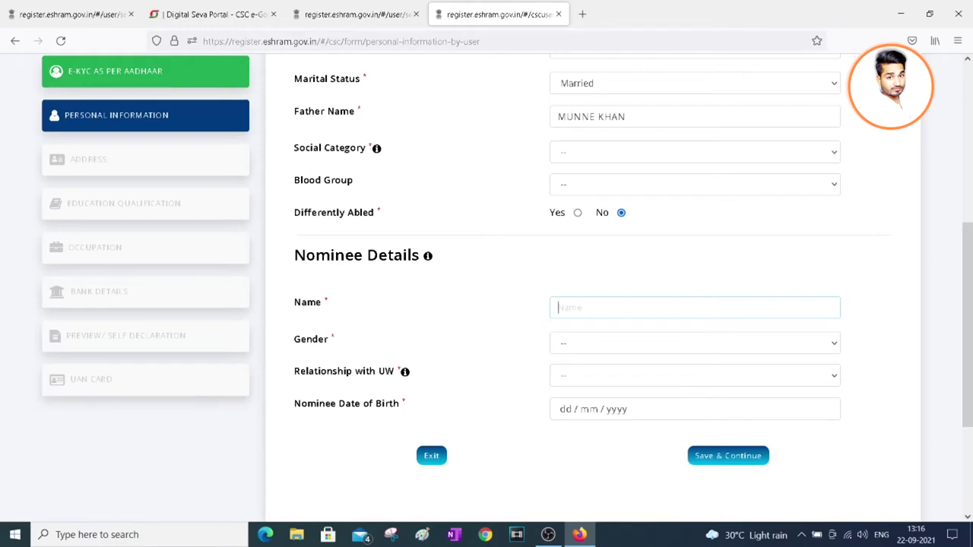
Enter the nominee's name and set the nominee's gender to Female.
{"action": "key", "text": "Tab"}
{"action": "key", "text": "alt+Down"}
{"action": "key", "text": "Down"}
{"action": "key", "text": "Return"}
{"action": "key", "text": "Tab"}
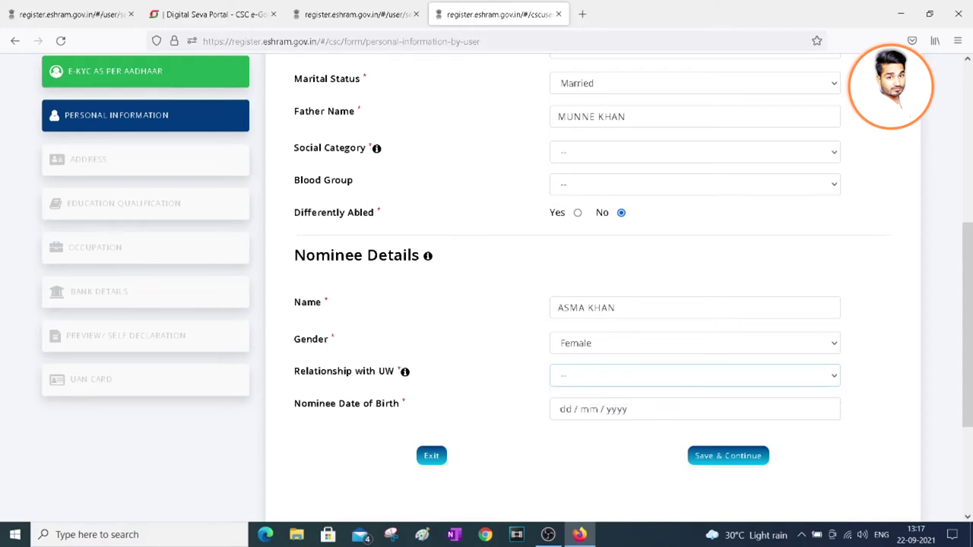
{"action": "left_click", "coordinate": [695, 152]}
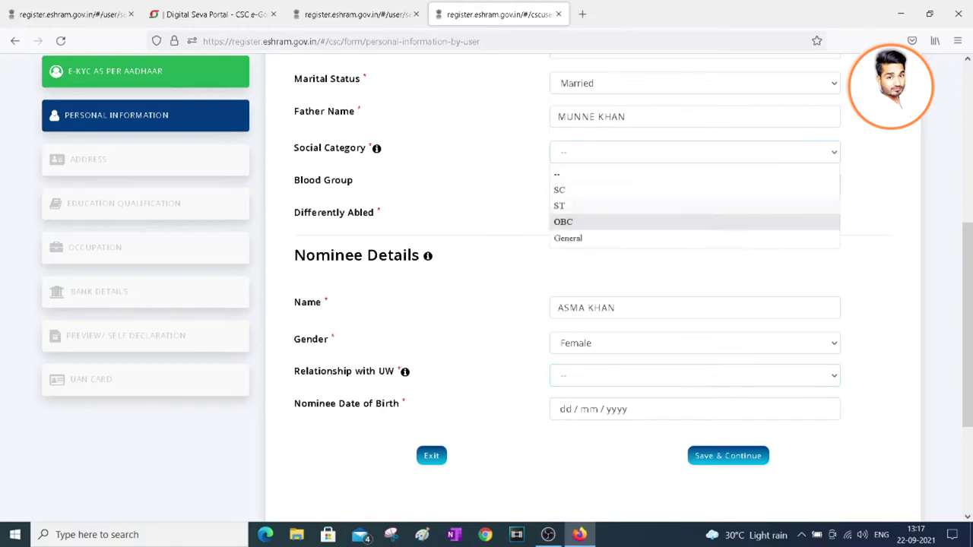
{"action": "left_click", "coordinate": [695, 238]}
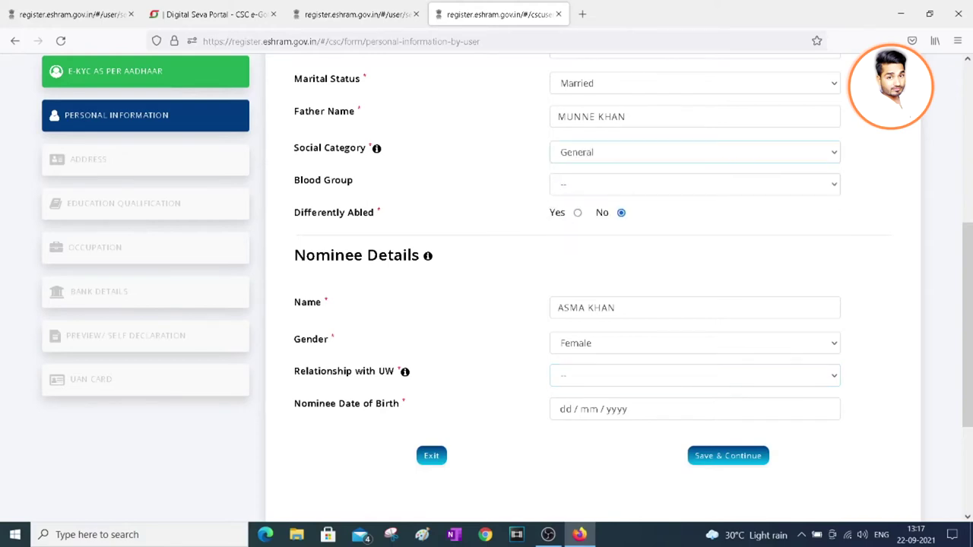
{"action": "left_click", "coordinate": [695, 376]}
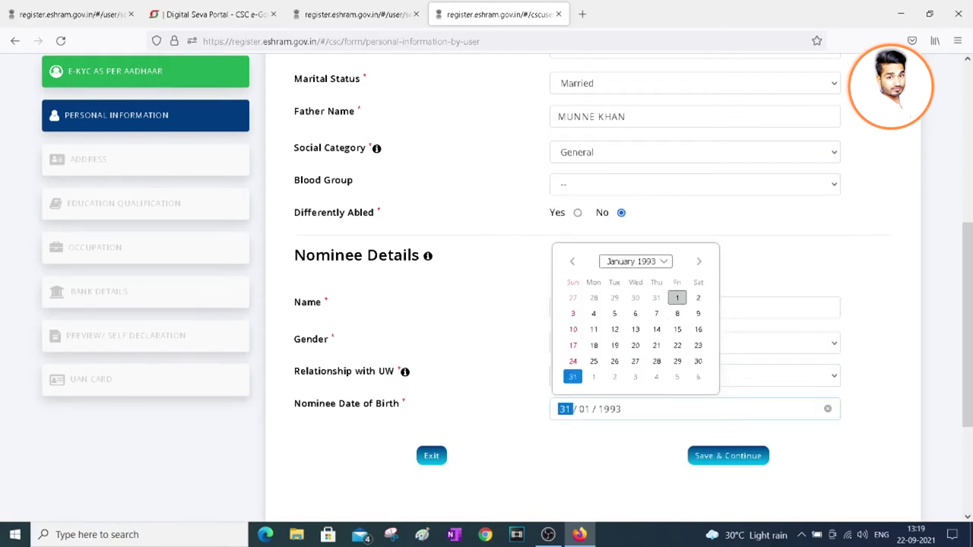
{"action": "type", "text": "01"}
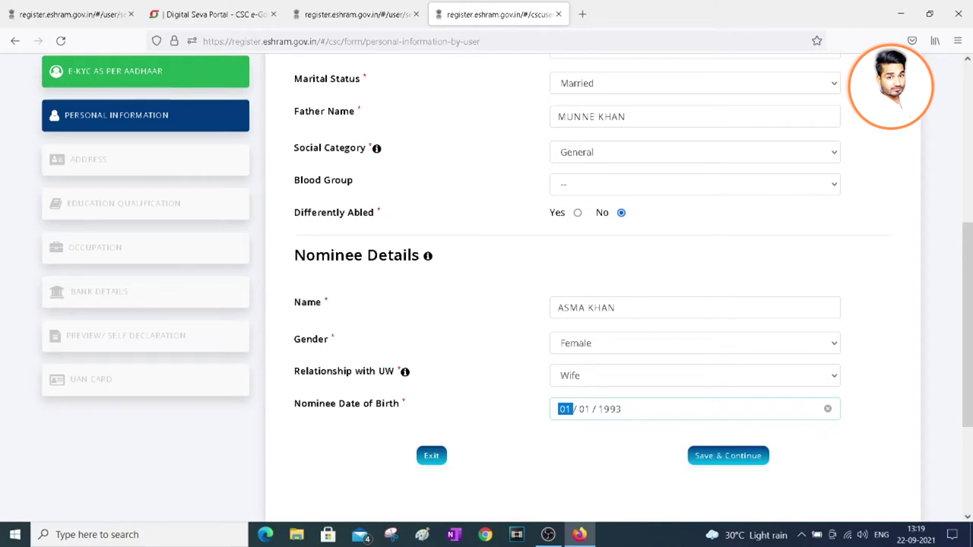
{"action": "scroll", "coordinate": [633, 276], "scroll_direction": "up", "scroll_amount": 1}
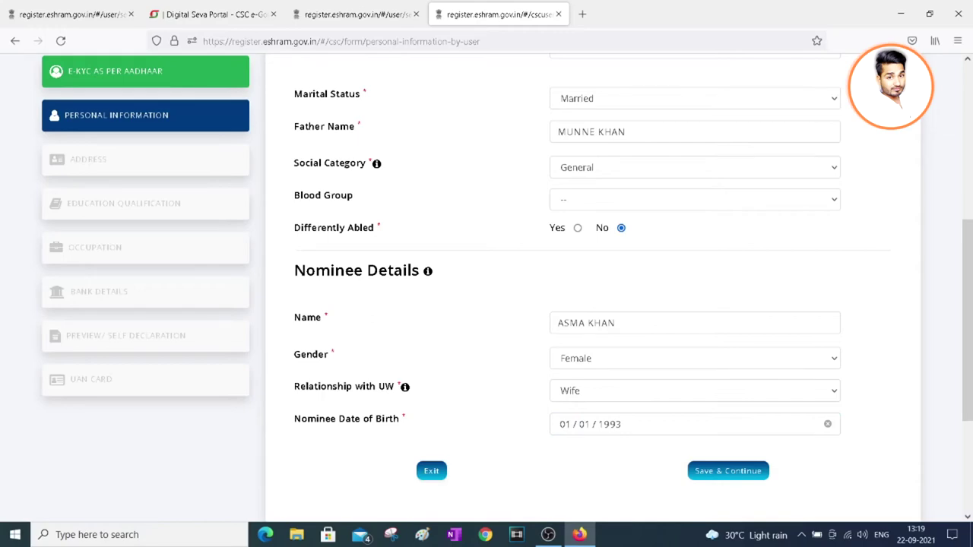
{"action": "scroll", "coordinate": [593, 289], "scroll_direction": "up", "scroll_amount": 10}
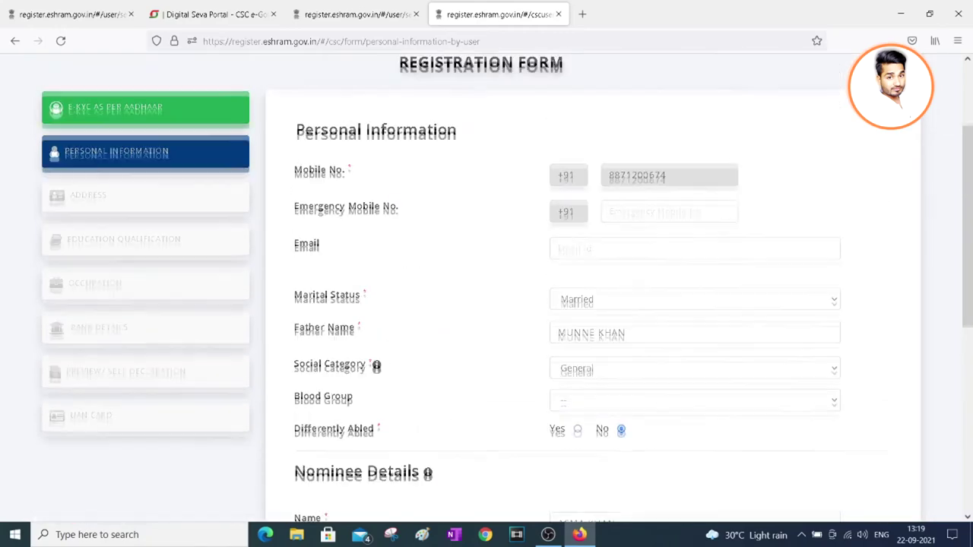
Set the home state to MADHYA PRADESH.
{"action": "scroll", "coordinate": [593, 288], "scroll_direction": "down", "scroll_amount": 10}
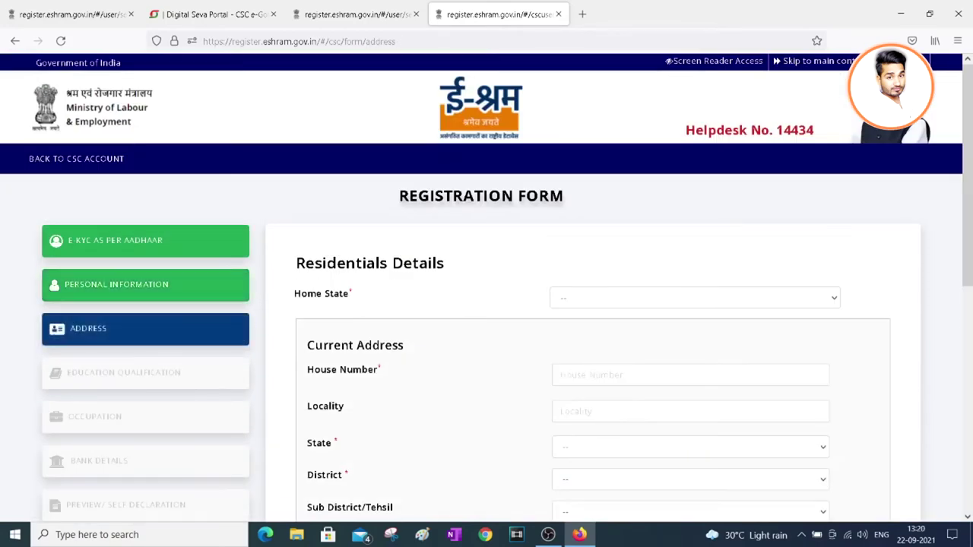
{"action": "scroll", "coordinate": [695, 297], "scroll_direction": "down", "scroll_amount": 1}
{"action": "left_click", "coordinate": [695, 260]}
{"action": "scroll", "coordinate": [684, 396], "scroll_direction": "down", "scroll_amount": 5}
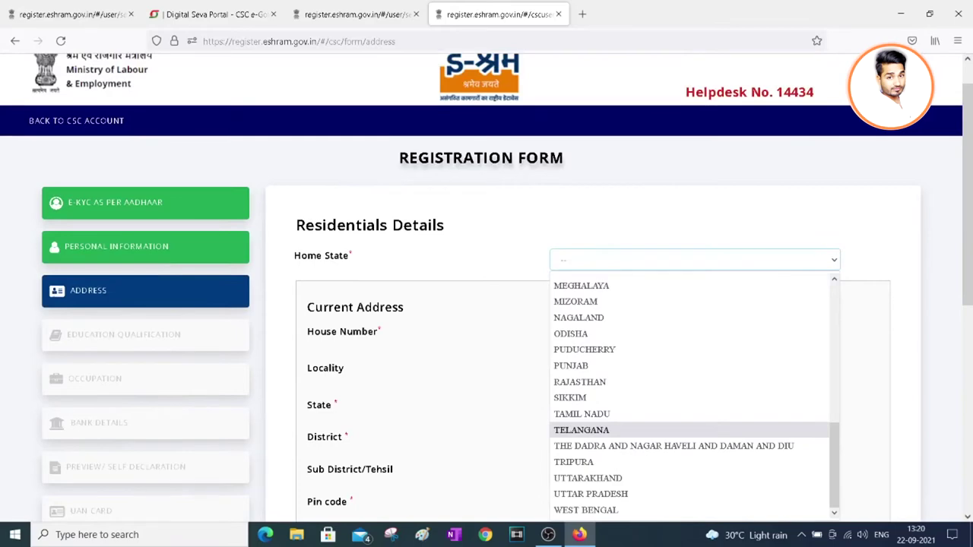
{"action": "key", "text": "m"}
{"action": "key", "text": "Return"}
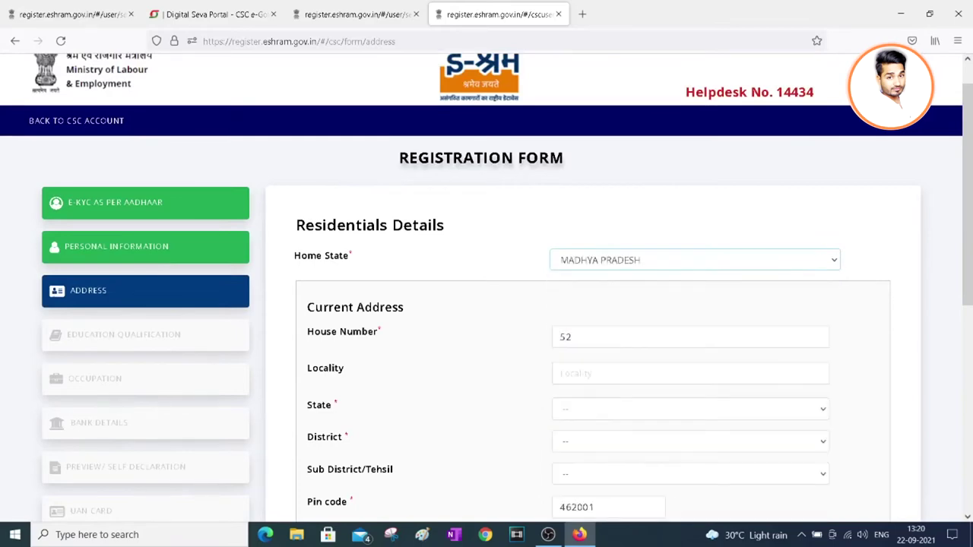
{"action": "scroll", "coordinate": [486, 304], "scroll_direction": "down", "scroll_amount": 2}
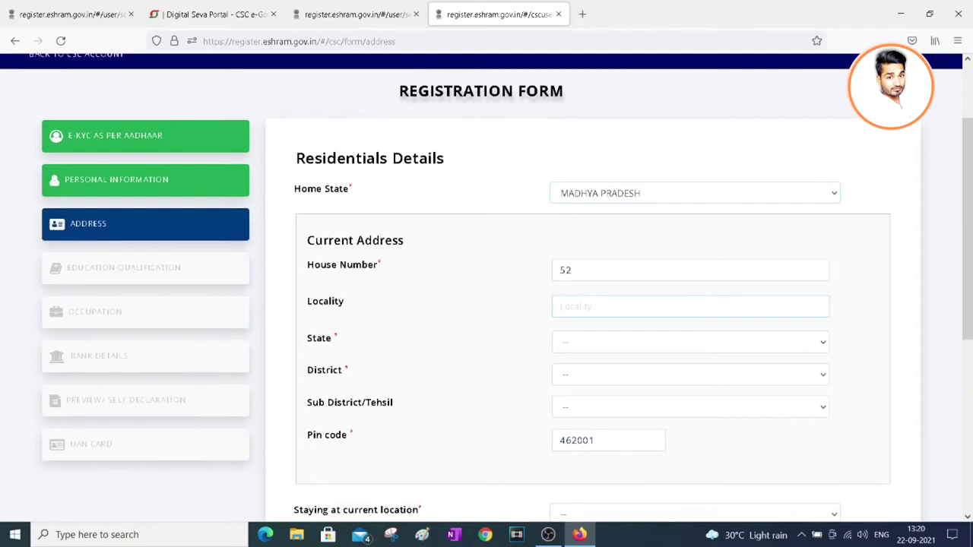
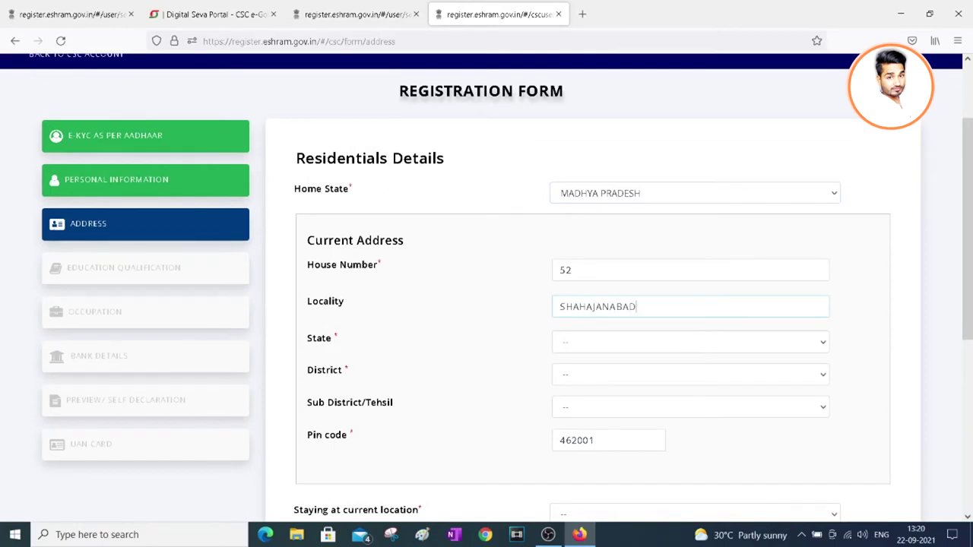
Fill in the current address lines and set its state to Madhya Pradesh.
{"action": "left_click", "coordinate": [690, 343]}
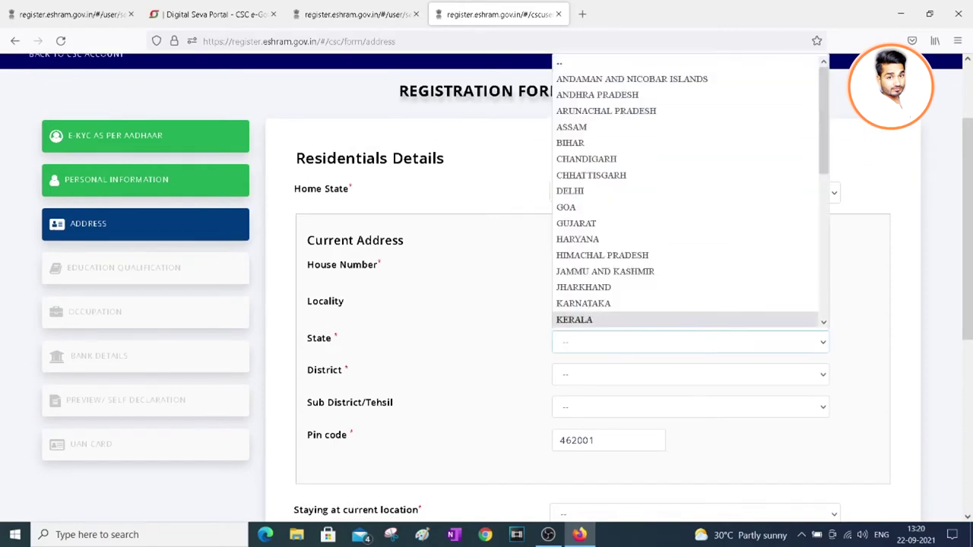
{"action": "scroll", "coordinate": [608, 320], "scroll_direction": "down", "scroll_amount": 4}
{"action": "key", "text": "Escape"}
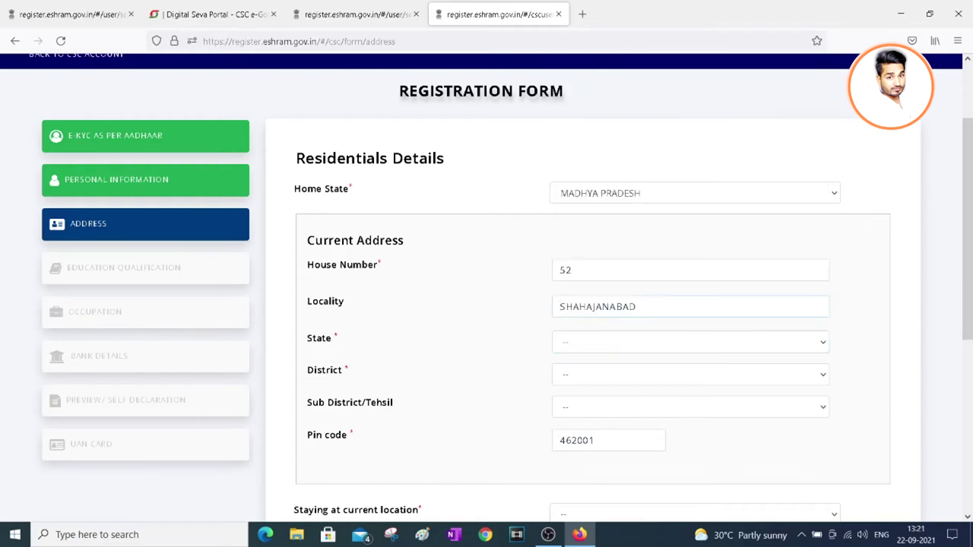
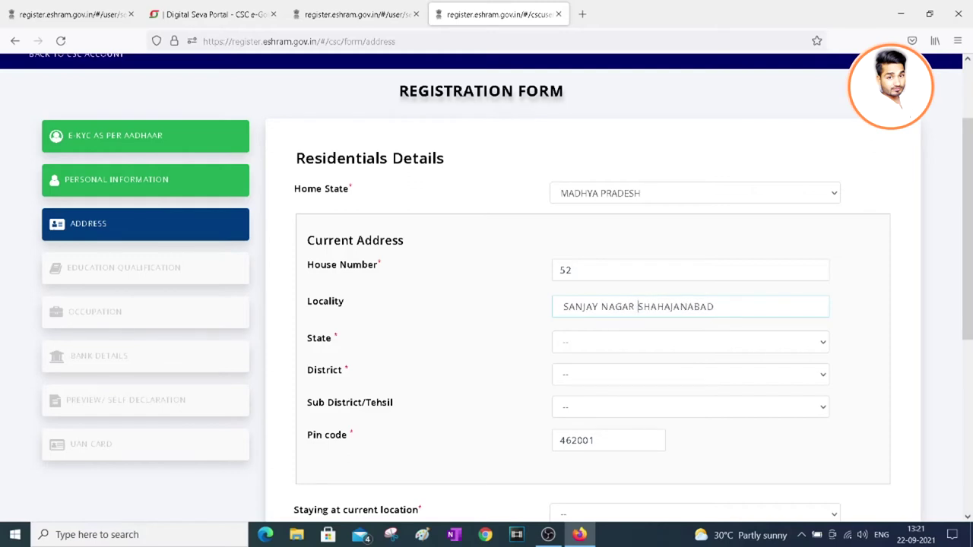
{"action": "left_click", "coordinate": [690, 342]}
{"action": "scroll", "coordinate": [688, 190], "scroll_direction": "down", "scroll_amount": 5}
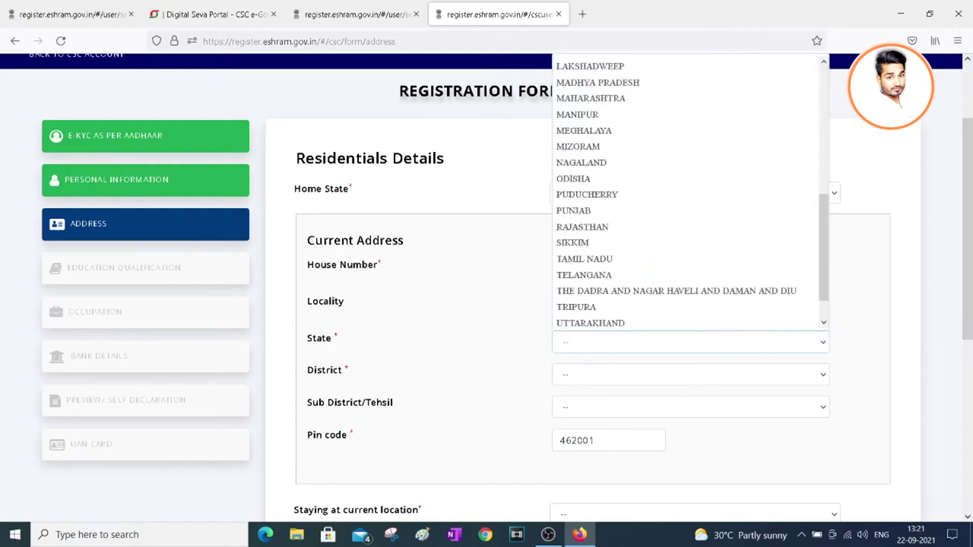
{"action": "key", "text": "m"}
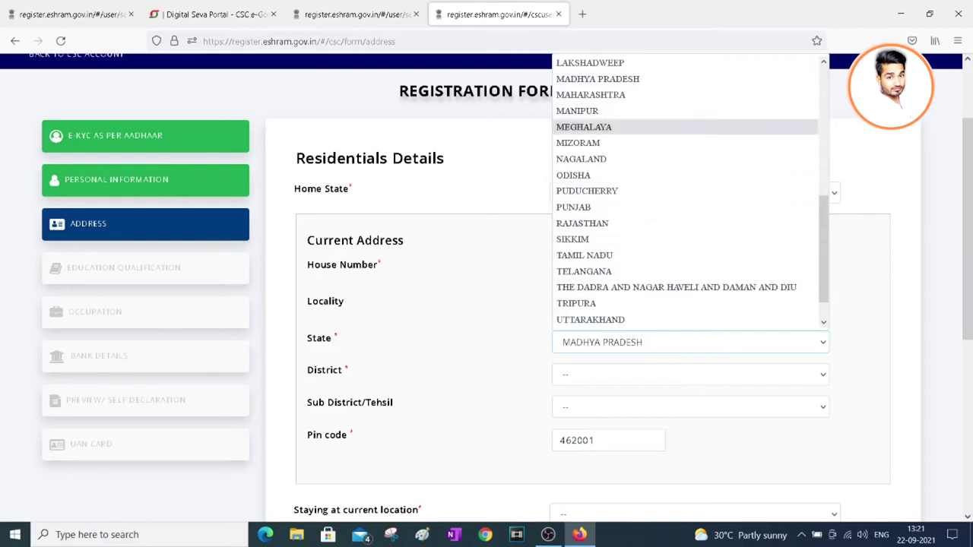
{"action": "left_click", "coordinate": [597, 78]}
Recheck the District and Sub District lists while Madhya Pradesh districts load.
{"action": "left_click", "coordinate": [690, 375]}
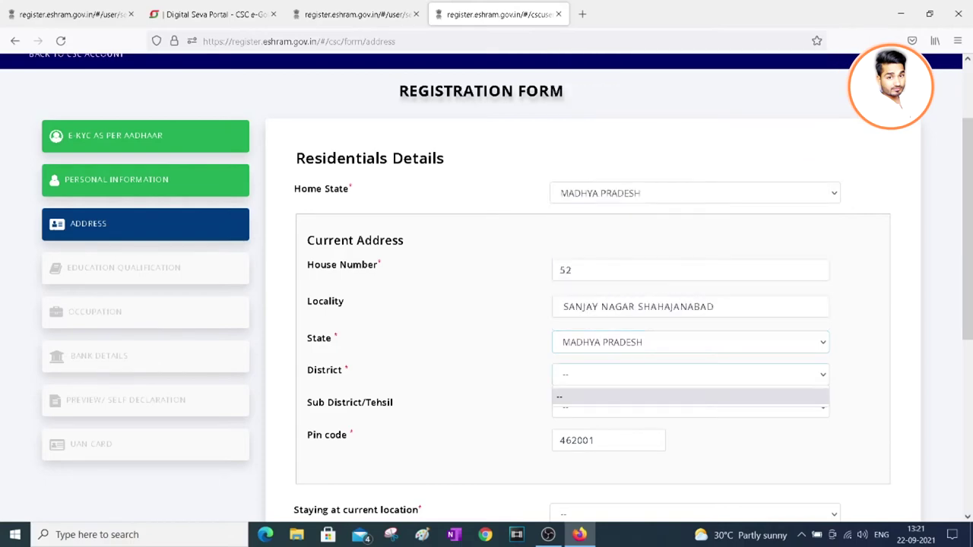
{"action": "scroll", "coordinate": [506, 288], "scroll_direction": "down", "scroll_amount": 2}
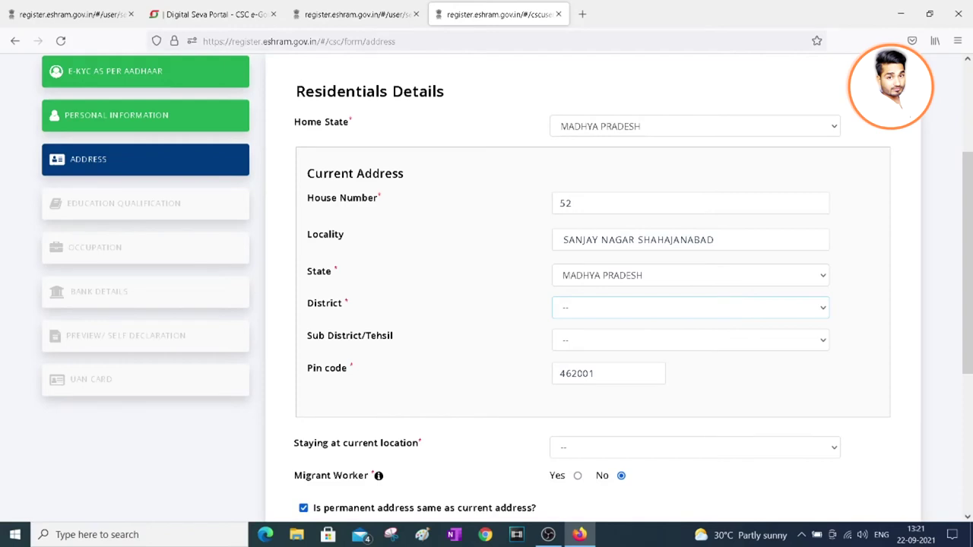
{"action": "left_click", "coordinate": [691, 308]}
{"action": "left_click", "coordinate": [690, 307]}
{"action": "left_click", "coordinate": [690, 307]}
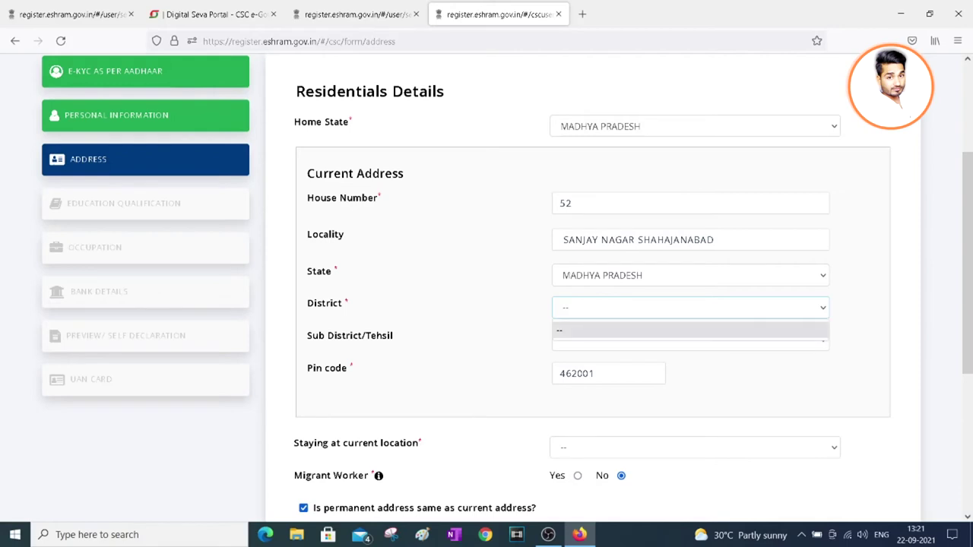
{"action": "key", "text": "Escape"}
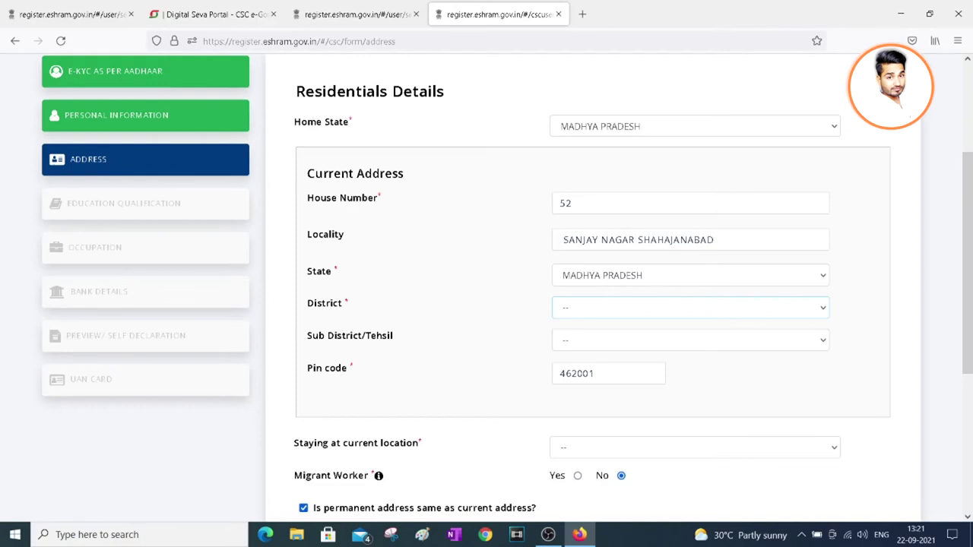
{"action": "left_click", "coordinate": [691, 340]}
{"action": "key", "text": "Escape"}
{"action": "left_click", "coordinate": [691, 307]}
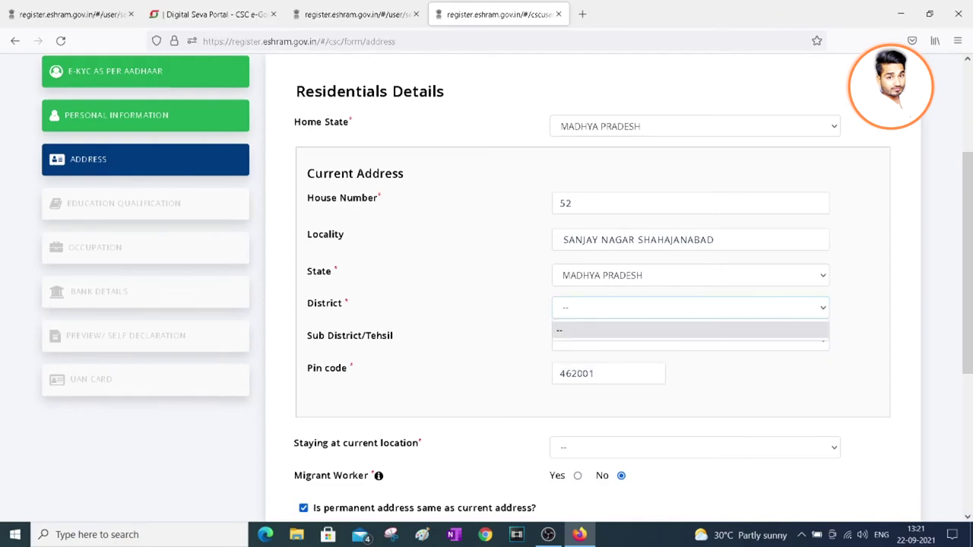
{"action": "key", "text": "Escape"}
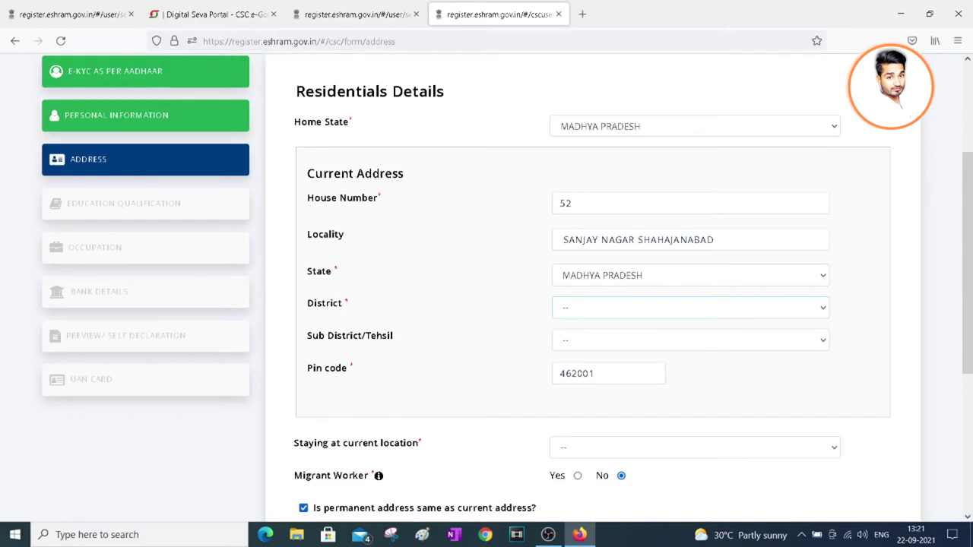
Open the Madhya Pradesh district list and type BH to reach the Bhopal entries.
{"action": "key", "text": "alt+Down"}
{"action": "key", "text": "h"}
{"action": "key", "text": "o"}
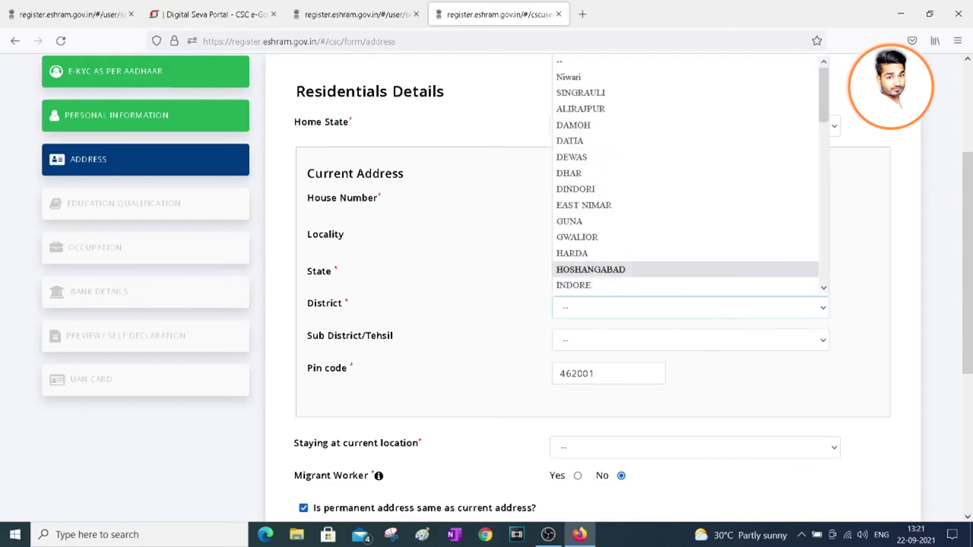
{"action": "key", "text": "g"}
{"action": "key", "text": "w"}
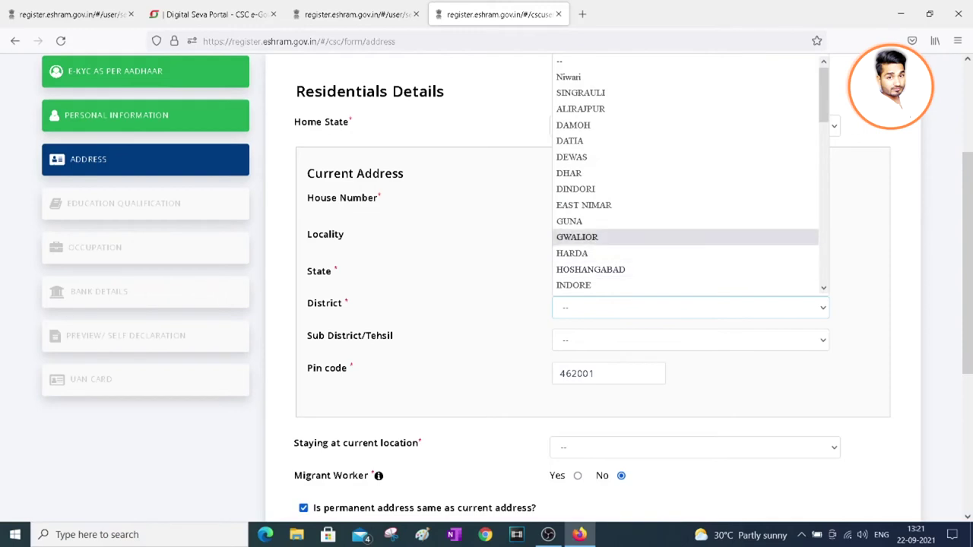
{"action": "scroll", "coordinate": [688, 173], "scroll_direction": "down", "scroll_amount": 4}
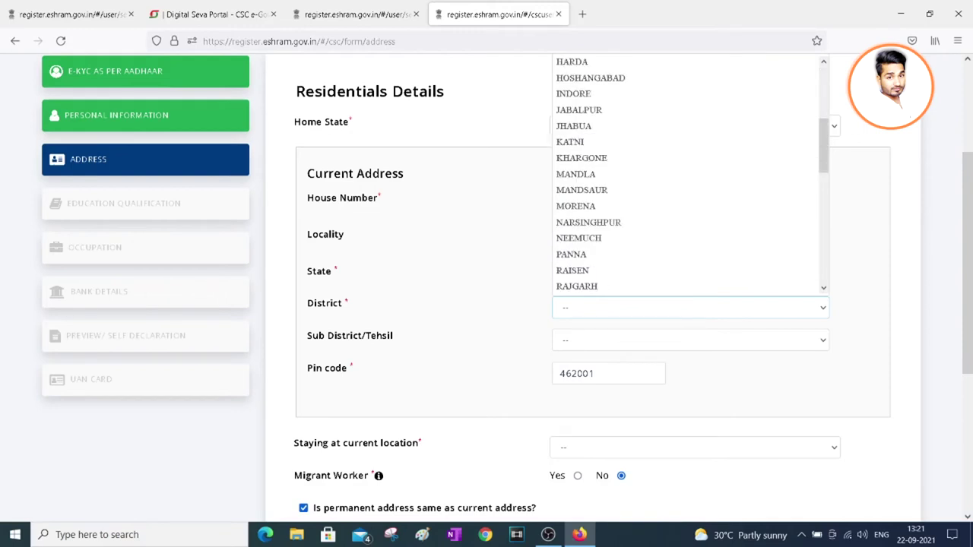
{"action": "key", "text": "b"}
{"action": "key", "text": "h"}
{"action": "scroll", "coordinate": [688, 205], "scroll_direction": "down", "scroll_amount": 1}
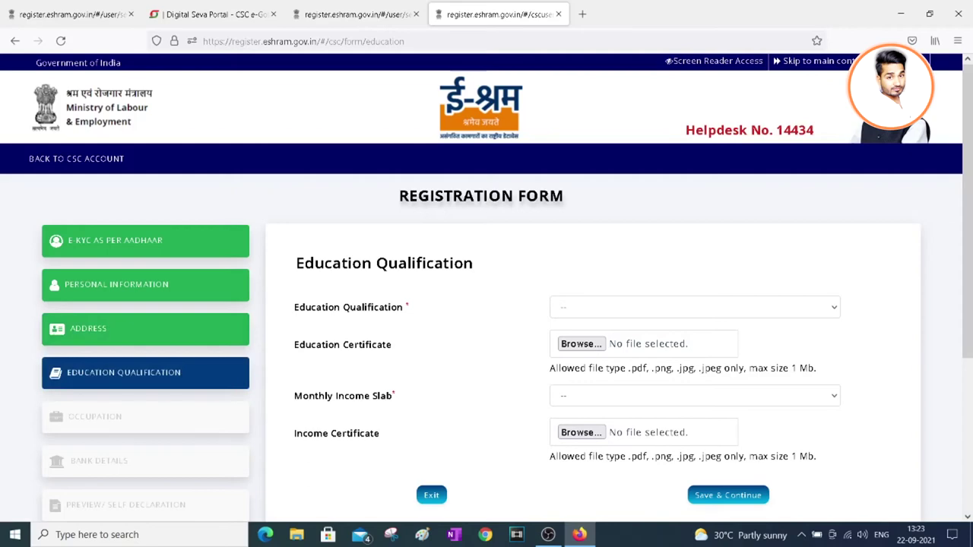
Scroll down the Education Qualification page.
{"action": "scroll", "coordinate": [486, 289], "scroll_direction": "down", "scroll_amount": 2}
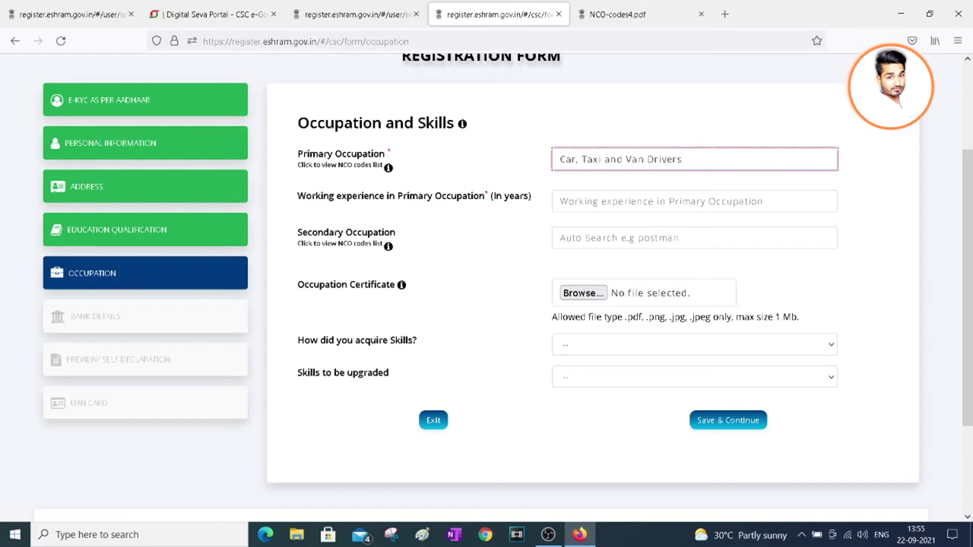
Enter 10 years of working experience.
{"action": "left_click", "coordinate": [560, 201]}
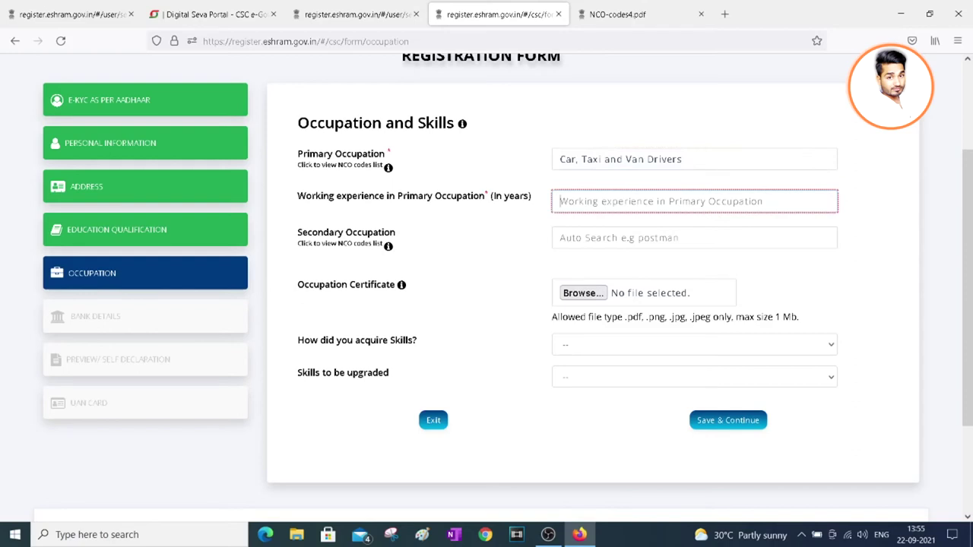
{"action": "left_click", "coordinate": [561, 237]}
{"action": "left_click", "coordinate": [560, 200]}
{"action": "type", "text": "10"}
{"action": "left_click", "coordinate": [561, 237]}
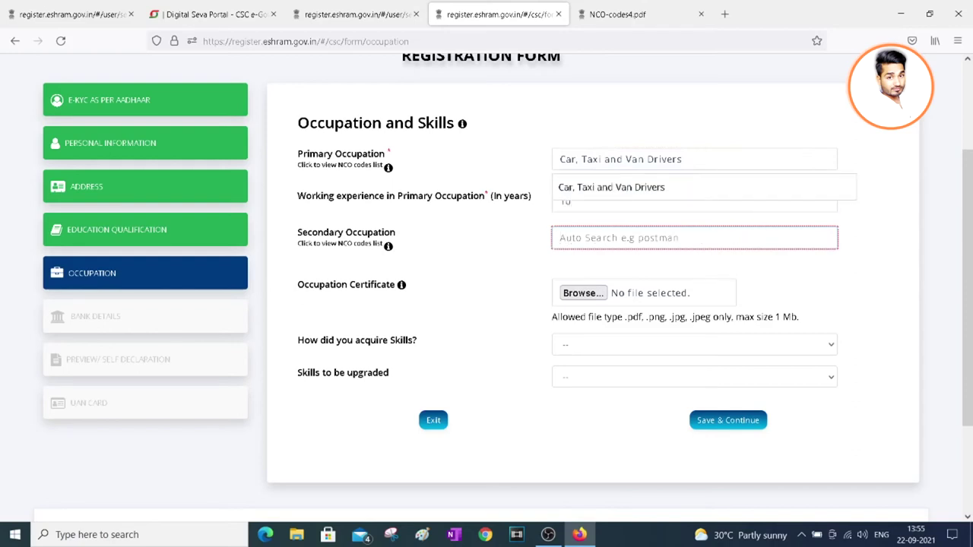
Choose formal vocational/technical training for both skills fields and save the occupation details.
{"action": "left_click", "coordinate": [694, 345]}
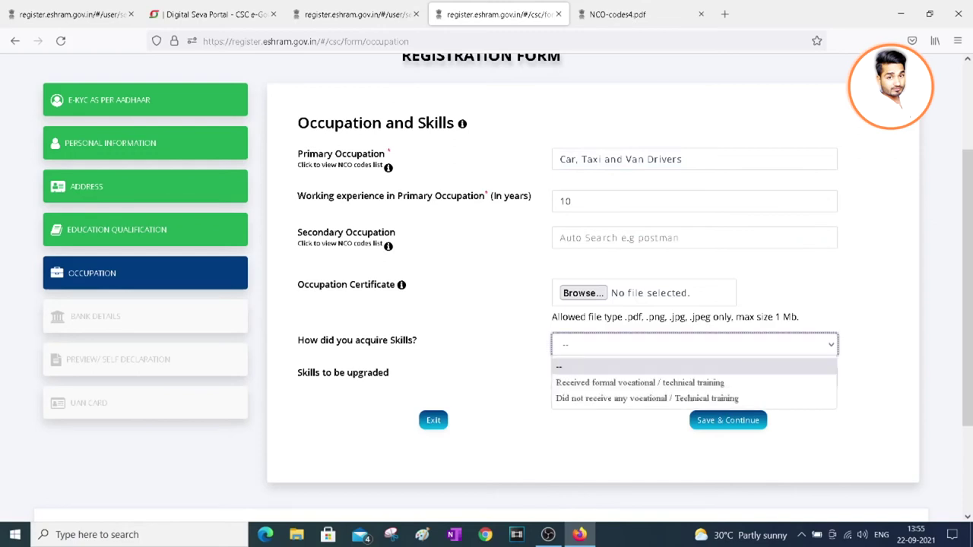
{"action": "left_click", "coordinate": [631, 378]}
{"action": "left_click", "coordinate": [694, 377]}
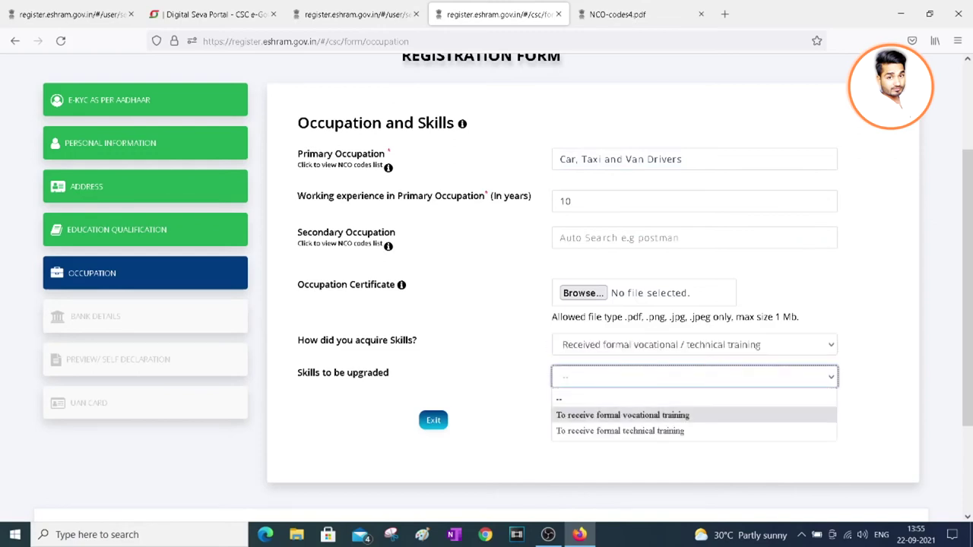
{"action": "left_click", "coordinate": [622, 415]}
{"action": "left_click", "coordinate": [727, 420]}
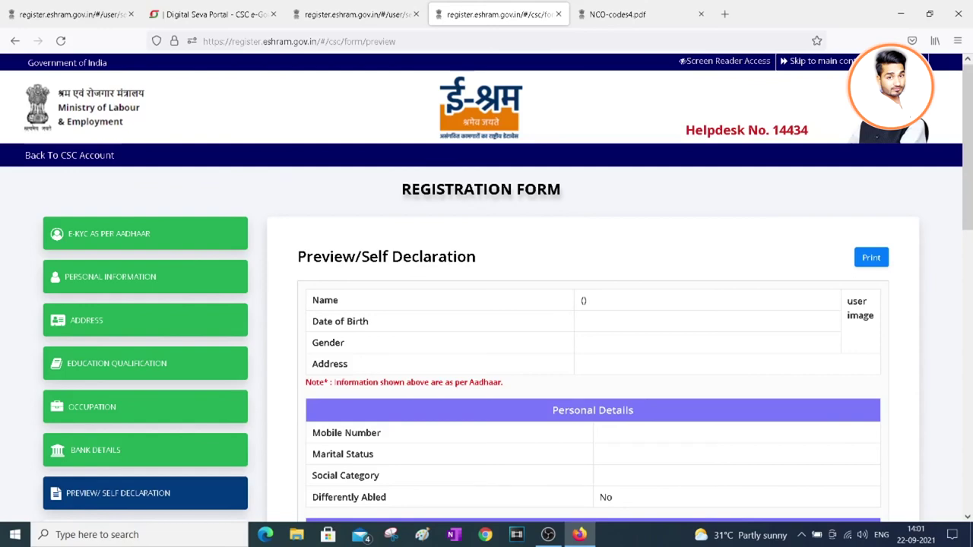
Review the Preview page, tick the self-declaration undertaking, and view the resulting e-SHRAM card.
{"action": "scroll", "coordinate": [487, 289], "scroll_direction": "down", "scroll_amount": 3}
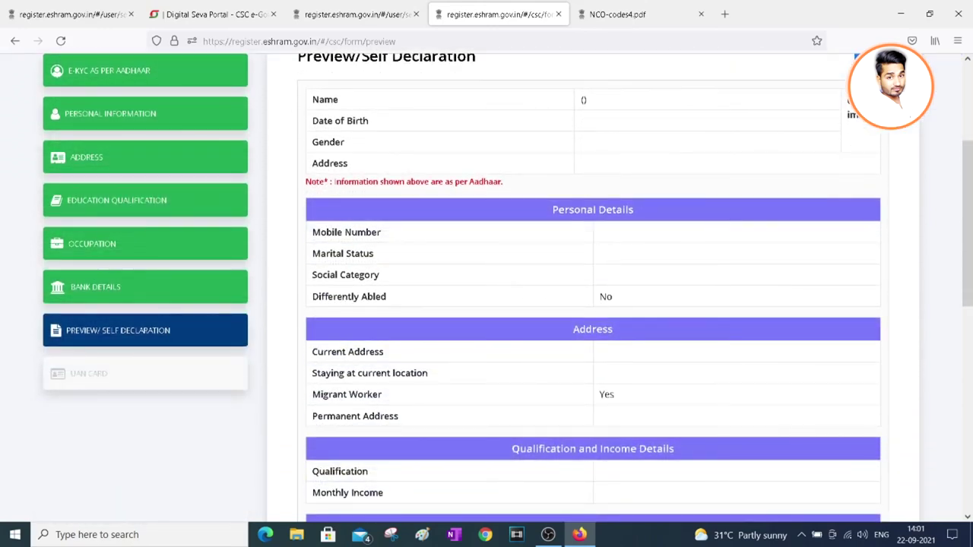
{"action": "scroll", "coordinate": [487, 289], "scroll_direction": "down", "scroll_amount": 4}
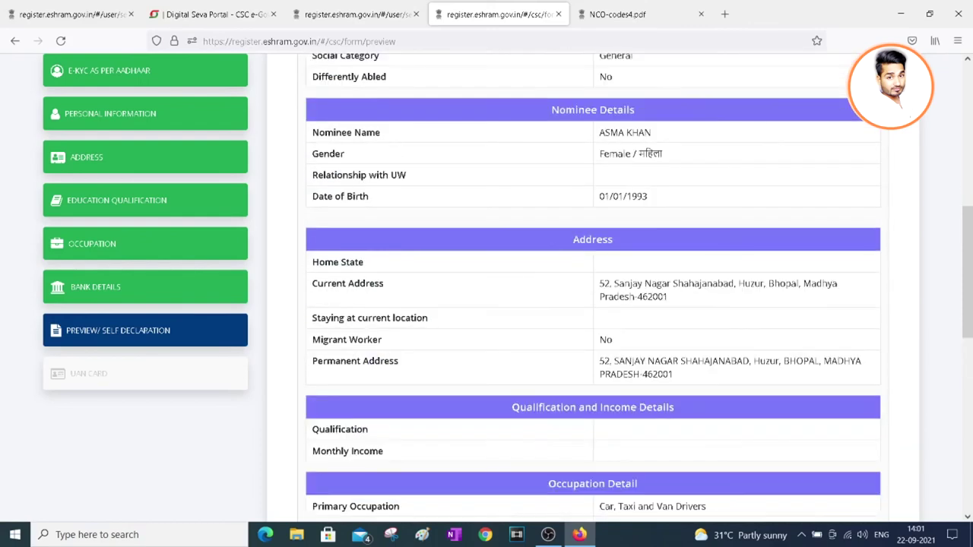
{"action": "scroll", "coordinate": [487, 289], "scroll_direction": "up", "scroll_amount": 8}
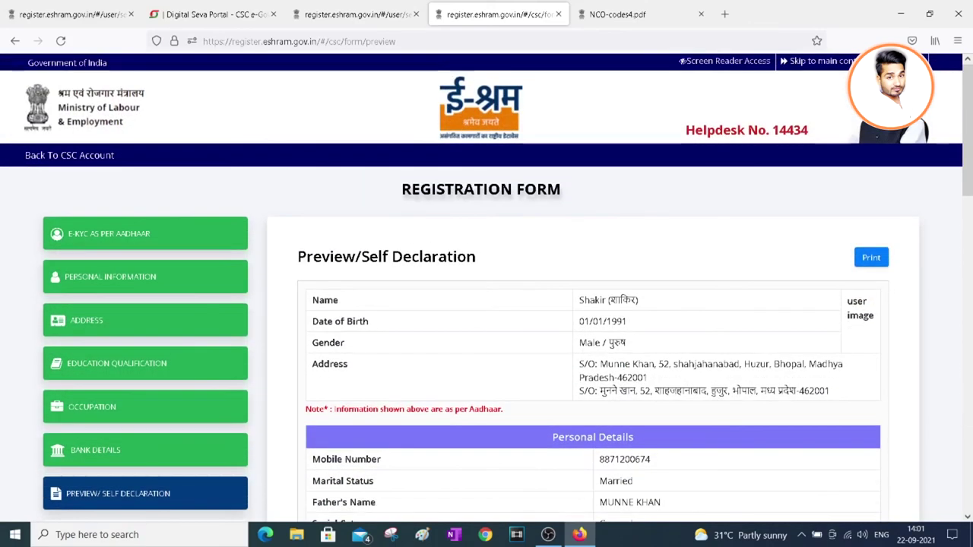
{"action": "scroll", "coordinate": [487, 289], "scroll_direction": "down", "scroll_amount": 3}
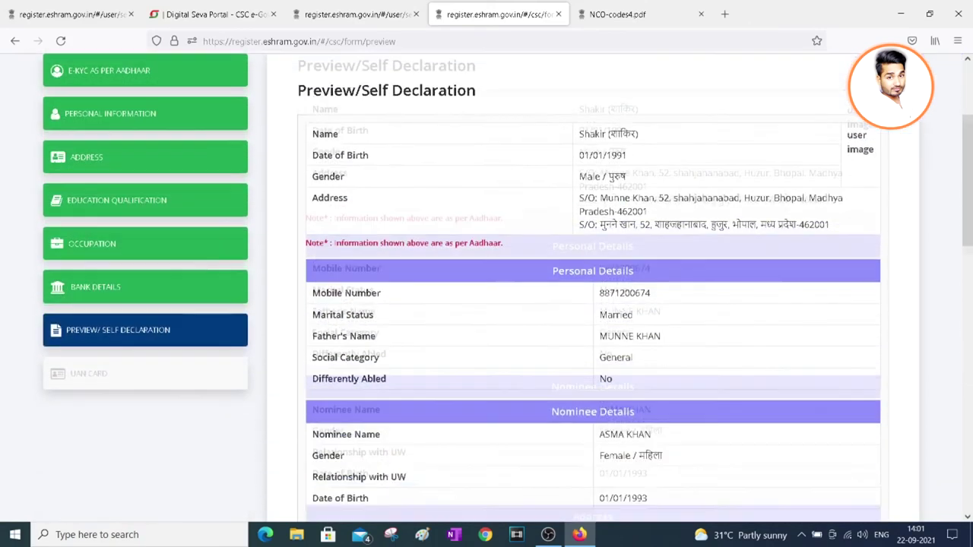
{"action": "scroll", "coordinate": [593, 289], "scroll_direction": "down", "scroll_amount": 9}
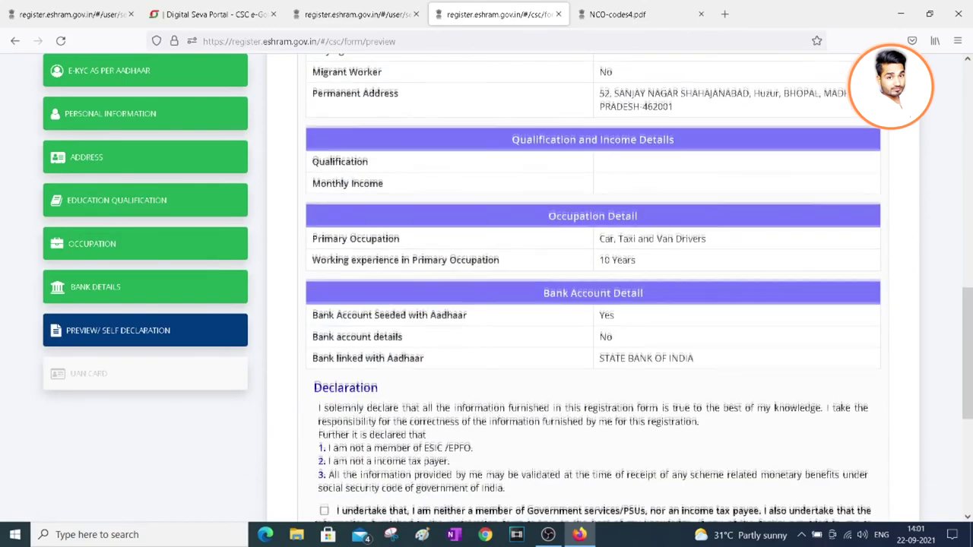
{"action": "scroll", "coordinate": [593, 289], "scroll_direction": "down", "scroll_amount": 3}
{"action": "left_click", "coordinate": [324, 376]}
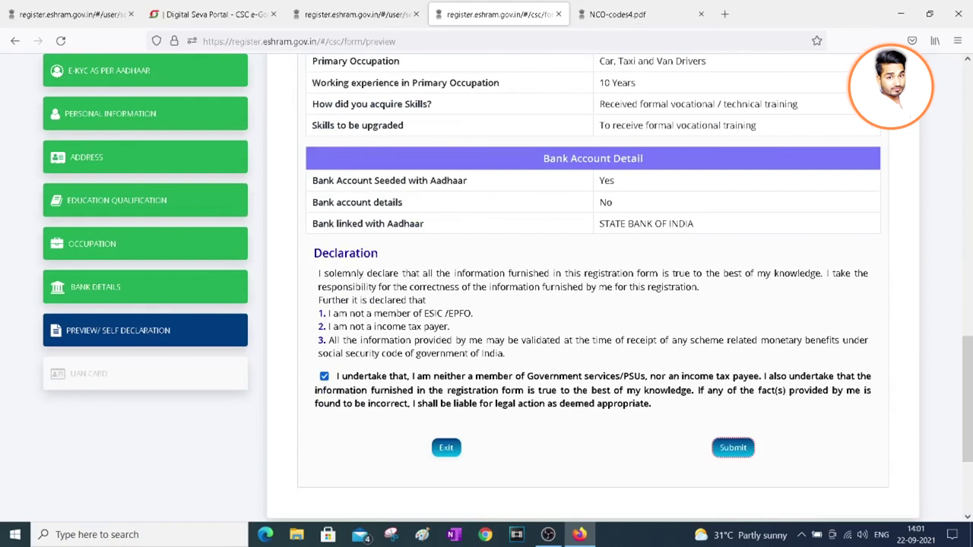
{"action": "scroll", "coordinate": [593, 289], "scroll_direction": "down", "scroll_amount": 3}
{"action": "scroll", "coordinate": [593, 289], "scroll_direction": "down", "scroll_amount": 1}
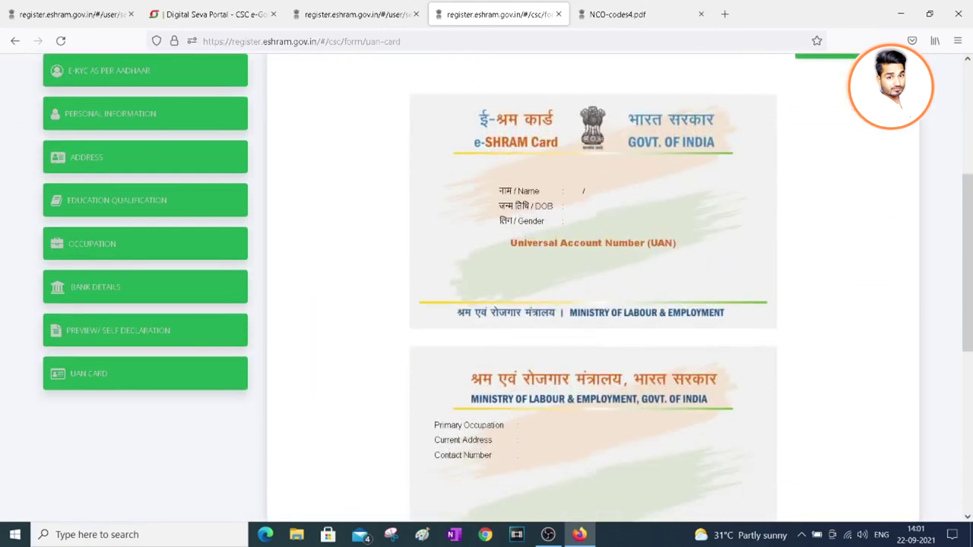